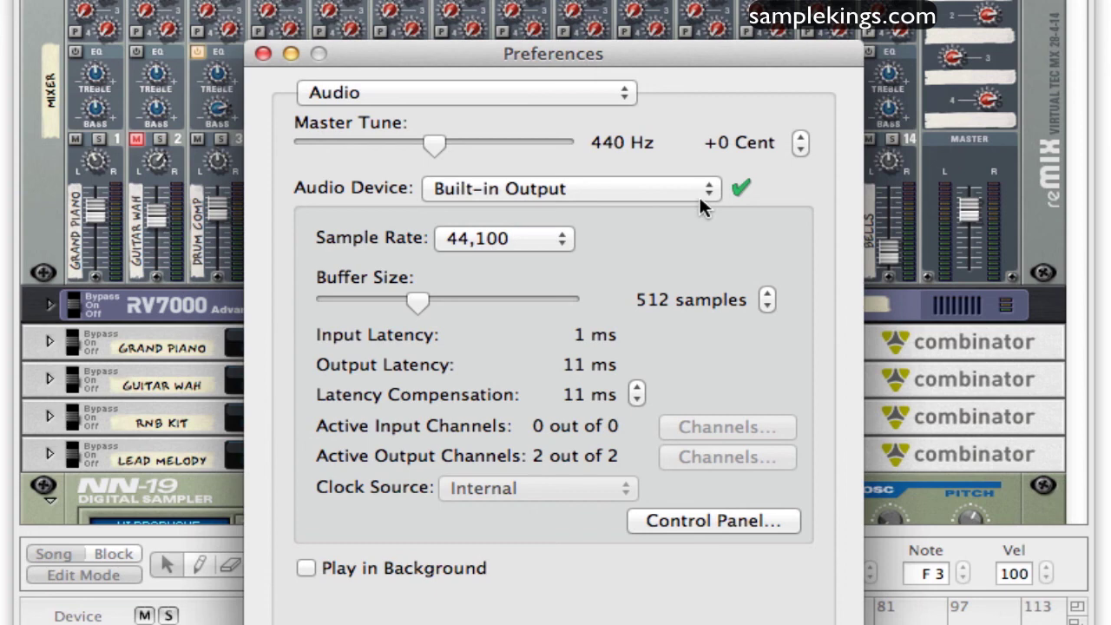
Review the available audio devices and sample rates in the audio preferences without changing either.
{"action": "left_click", "coordinate": [707, 191]}
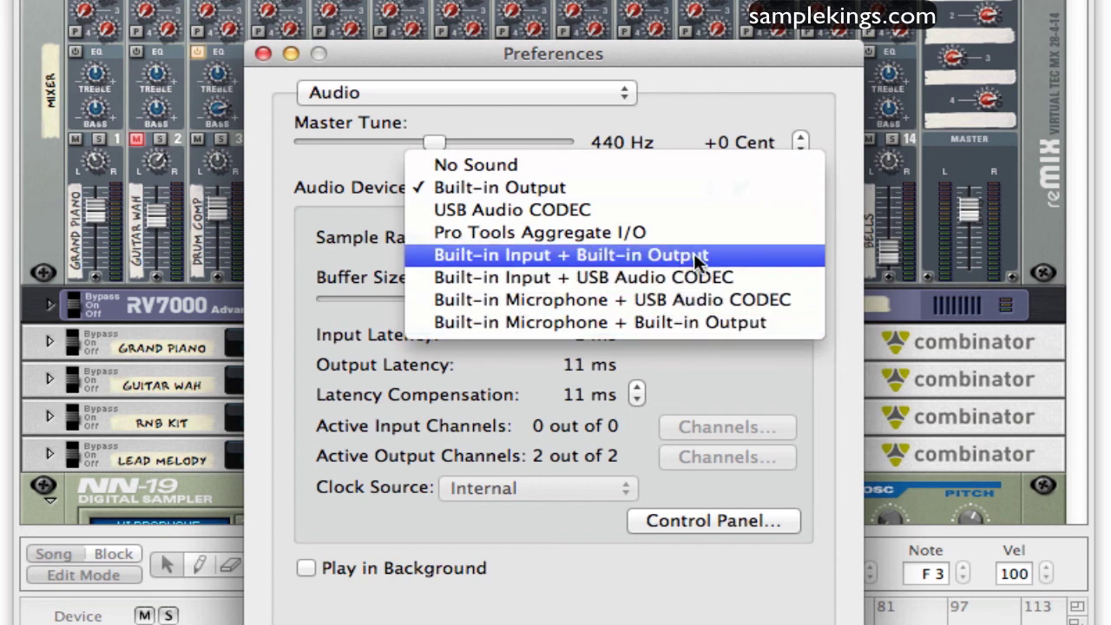
{"action": "left_click", "coordinate": [758, 74]}
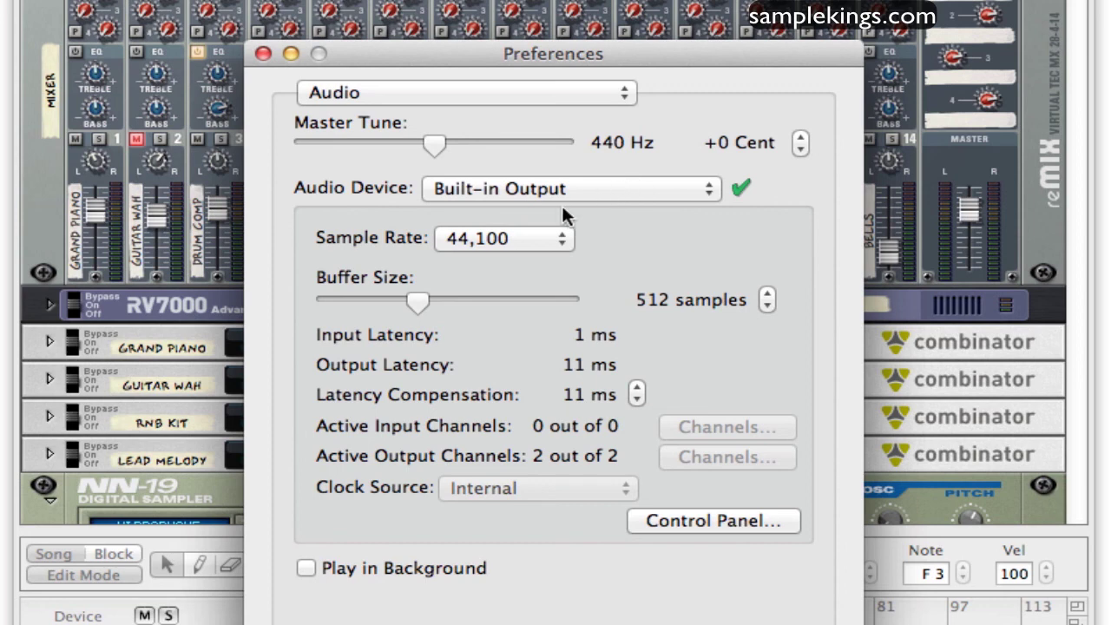
{"action": "left_click", "coordinate": [556, 242]}
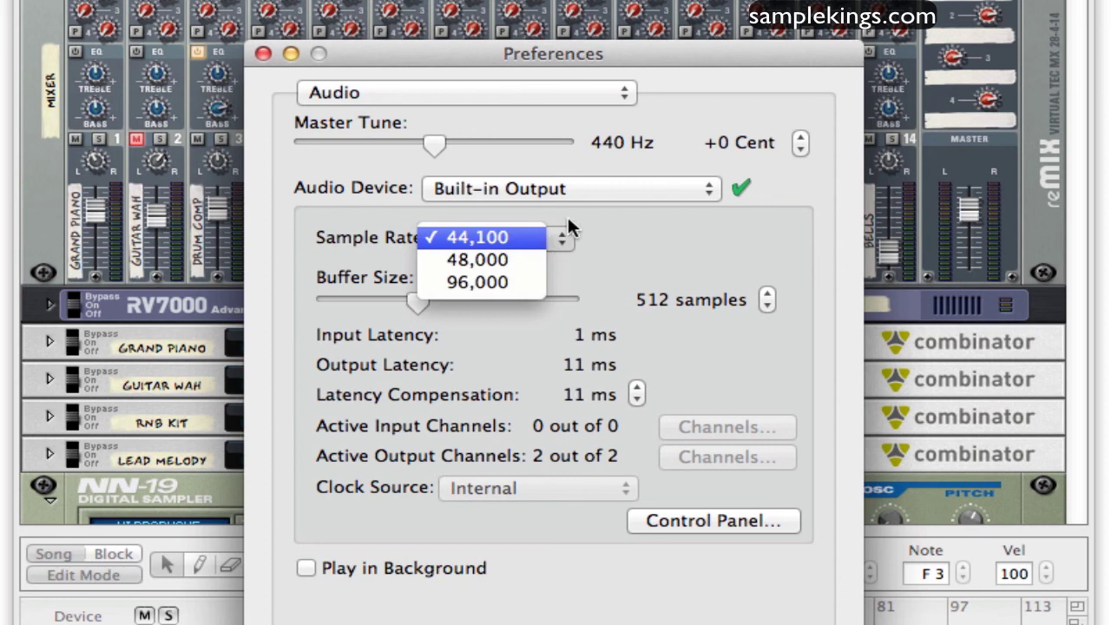
{"action": "left_click", "coordinate": [574, 214]}
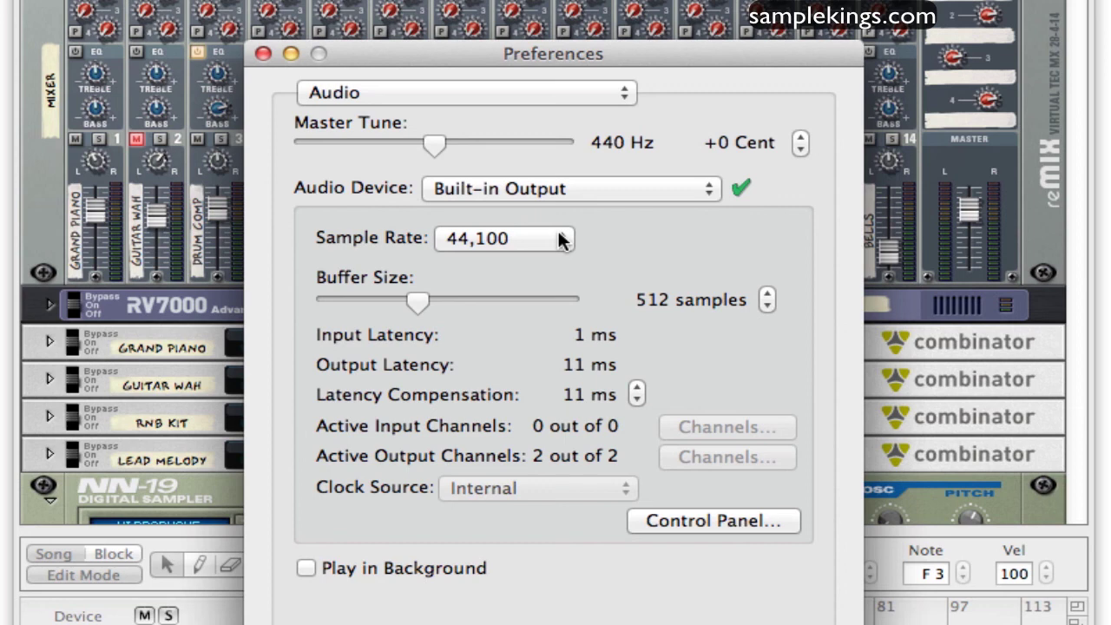
Try sample rates of 48,000 and 96,000, and return the setting to 44,100.
{"action": "left_click", "coordinate": [561, 240]}
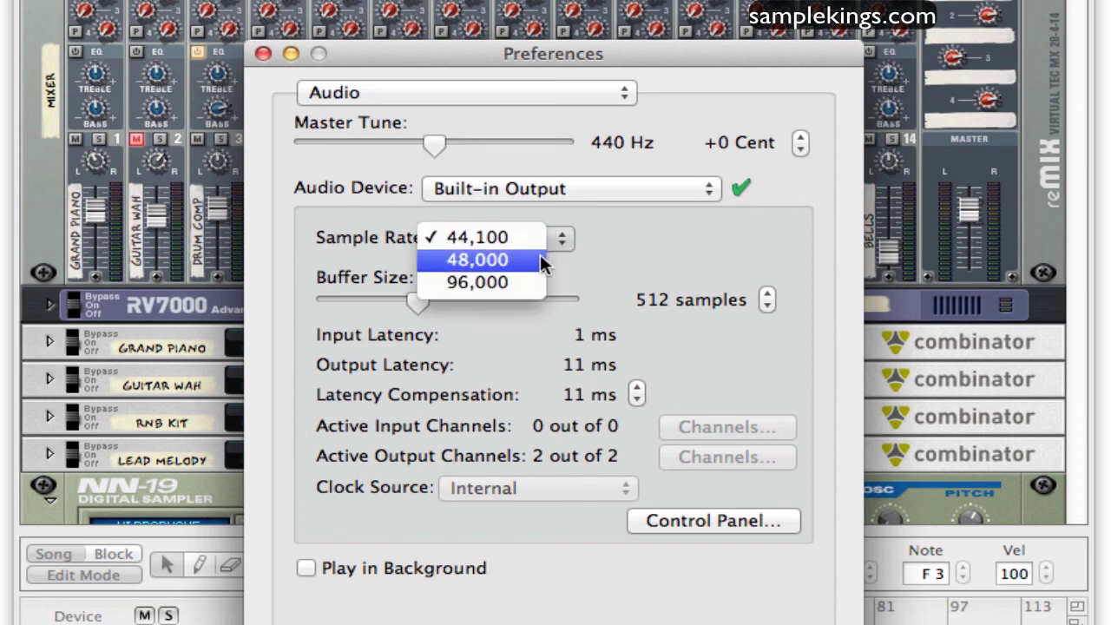
{"action": "left_click", "coordinate": [539, 255]}
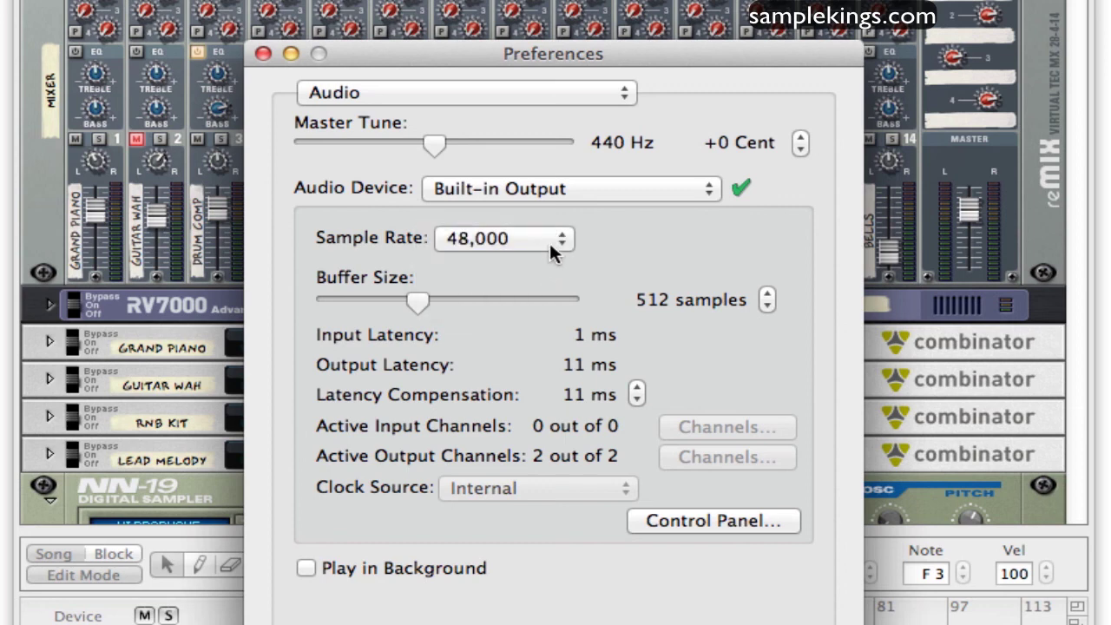
{"action": "left_click", "coordinate": [561, 240]}
{"action": "left_click", "coordinate": [530, 261]}
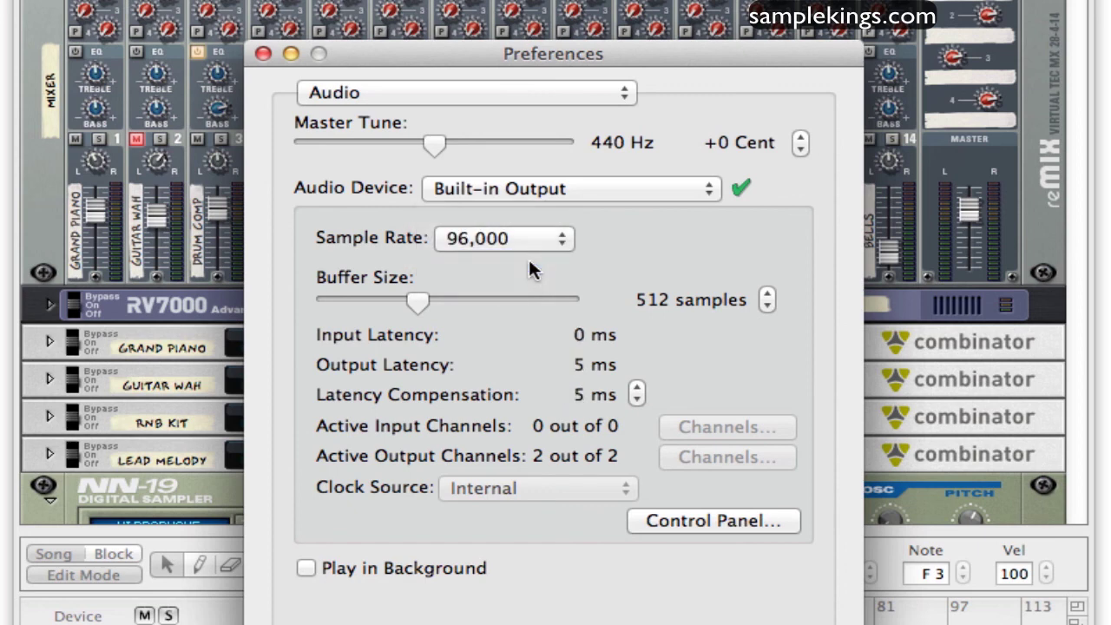
{"action": "left_click", "coordinate": [562, 235]}
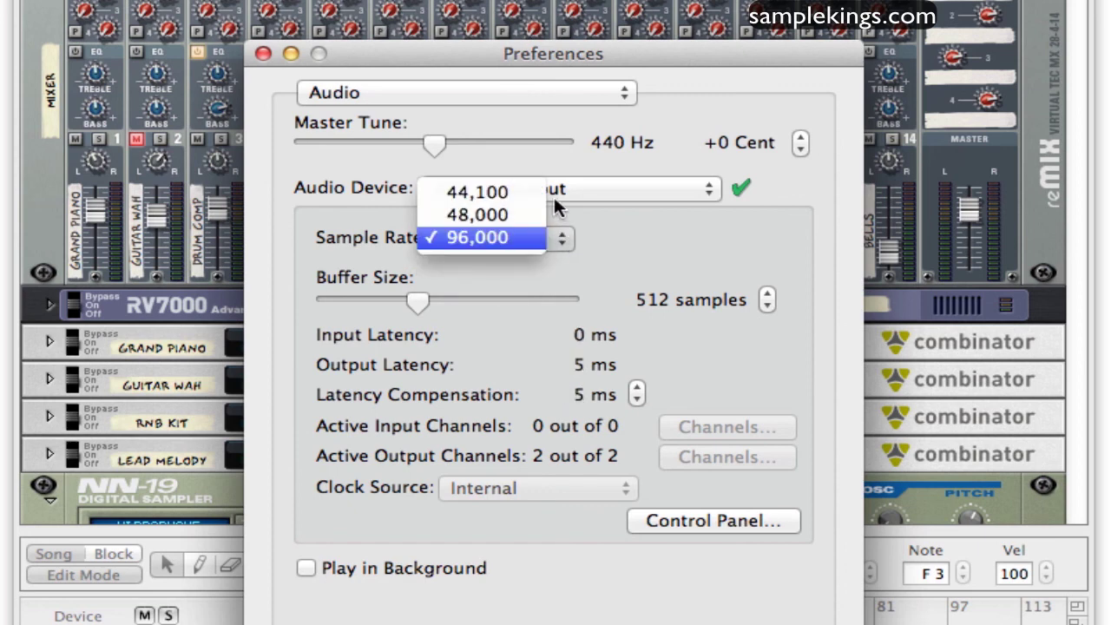
{"action": "left_click", "coordinate": [527, 189]}
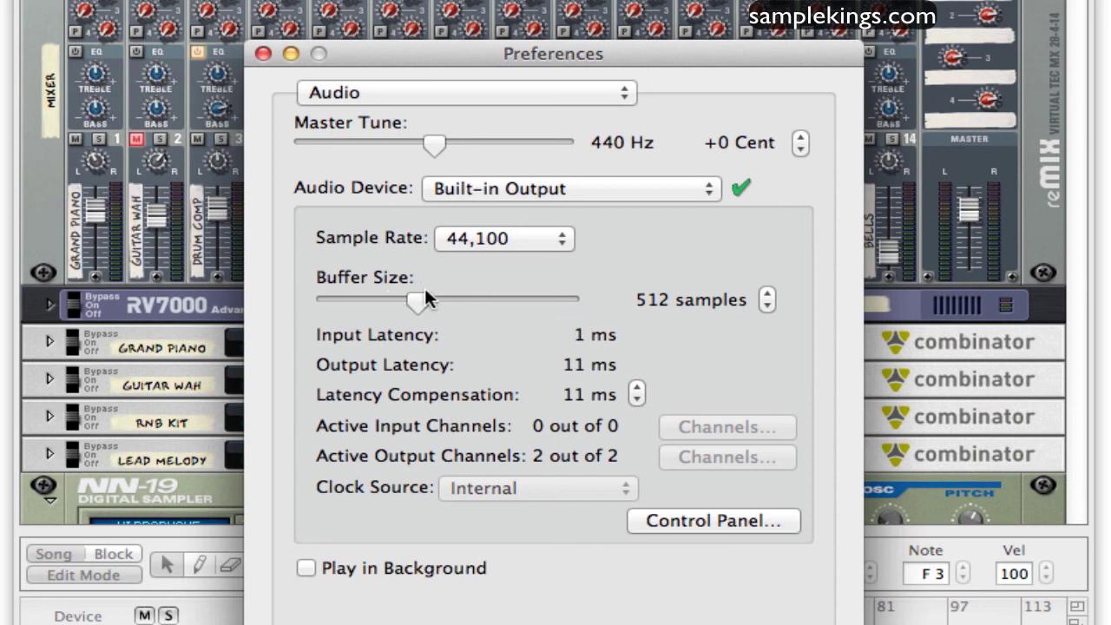
Try buffer sizes of 256 and 1,024 samples, and return the setting to 512 samples.
{"action": "left_click_drag", "start_coordinate": [419, 293], "coordinate": [398, 296]}
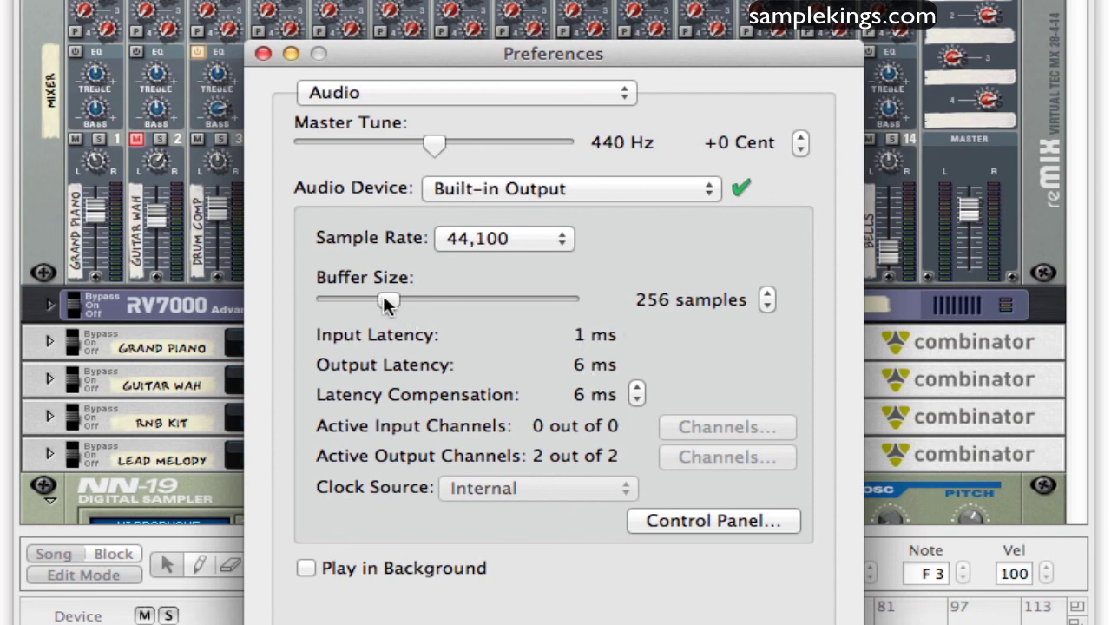
{"action": "mouse_move", "coordinate": [385, 299]}
{"action": "left_mouse_down"}
{"action": "mouse_move", "coordinate": [469, 300]}
{"action": "mouse_move", "coordinate": [385, 300]}
{"action": "left_mouse_up"}
{"action": "left_click", "coordinate": [372, 295]}
{"action": "left_click_drag", "start_coordinate": [370, 294], "coordinate": [445, 291]}
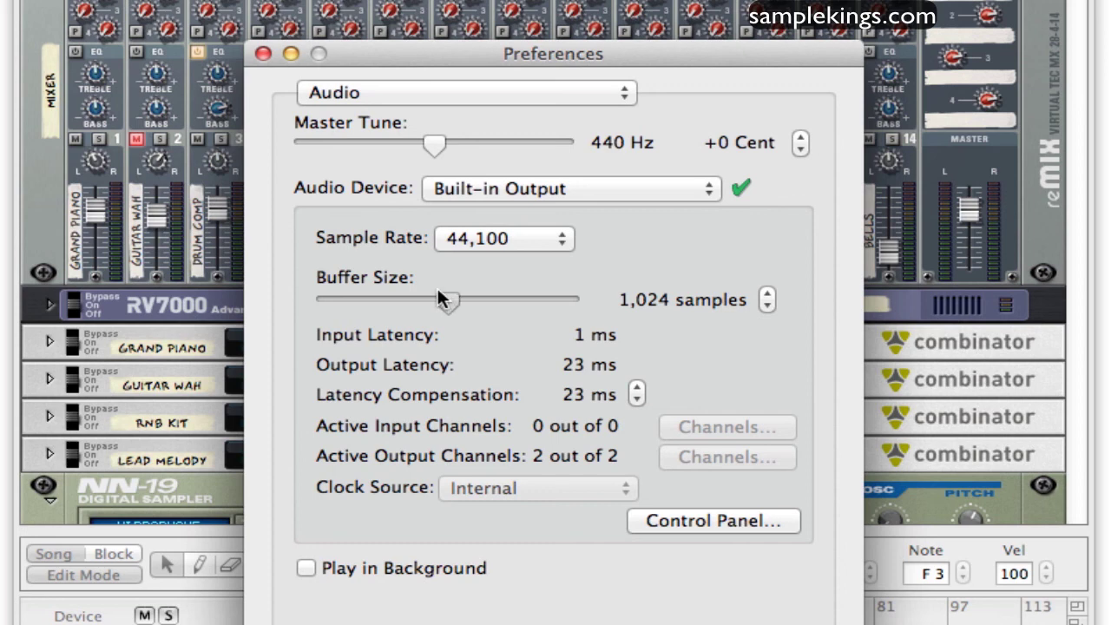
{"action": "left_click", "coordinate": [431, 292]}
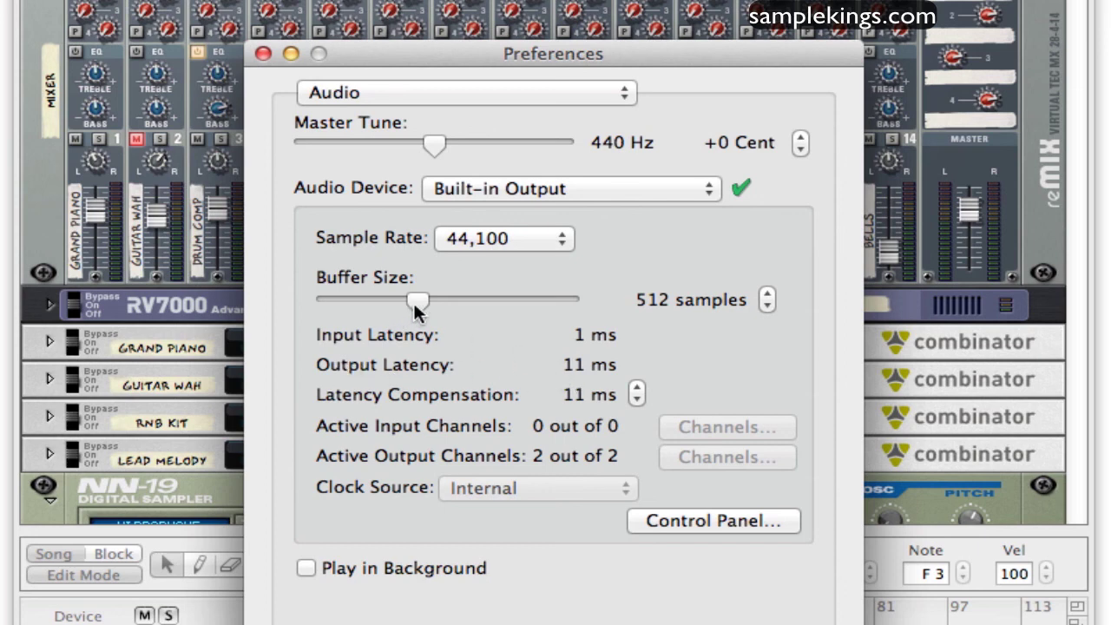
Lower the buffer size to 128 samples and raise it back to 256 samples.
{"action": "left_click_drag", "start_coordinate": [406, 301], "coordinate": [394, 301]}
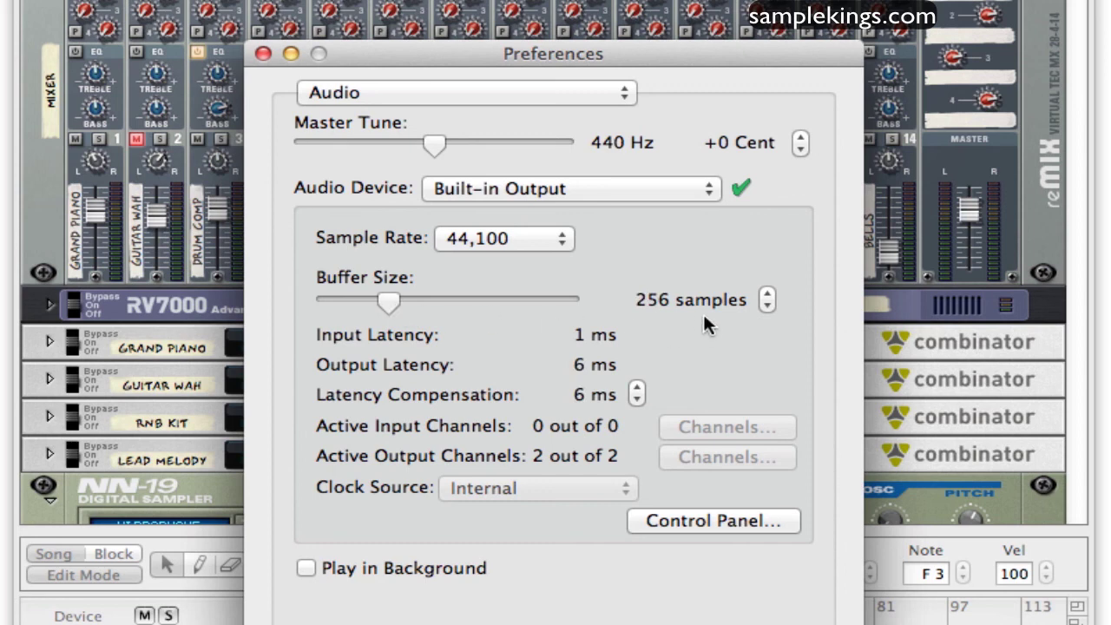
{"action": "left_click", "coordinate": [767, 304]}
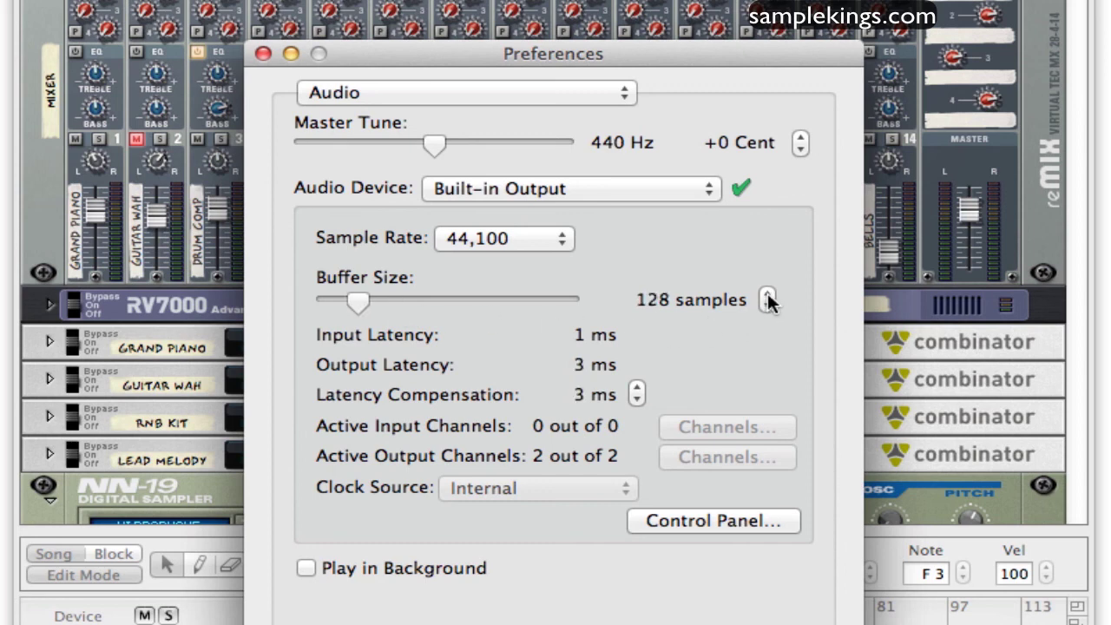
{"action": "left_click", "coordinate": [767, 296]}
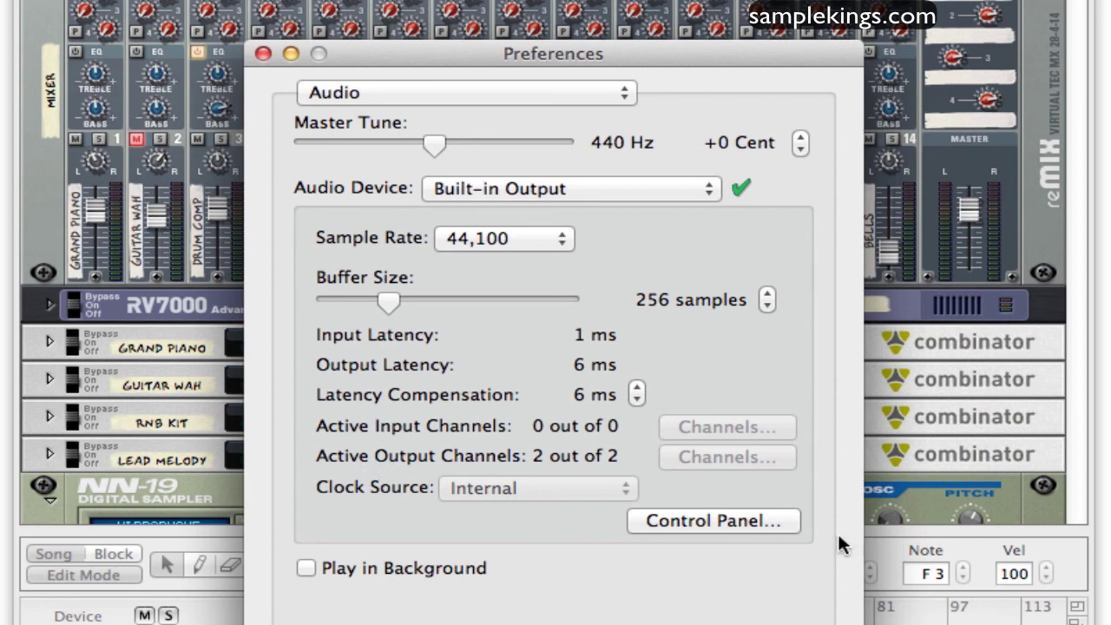
Open Audio MIDI Setup from the audio preferences and bring its Audio Devices window fully into view.
{"action": "left_click", "coordinate": [673, 517]}
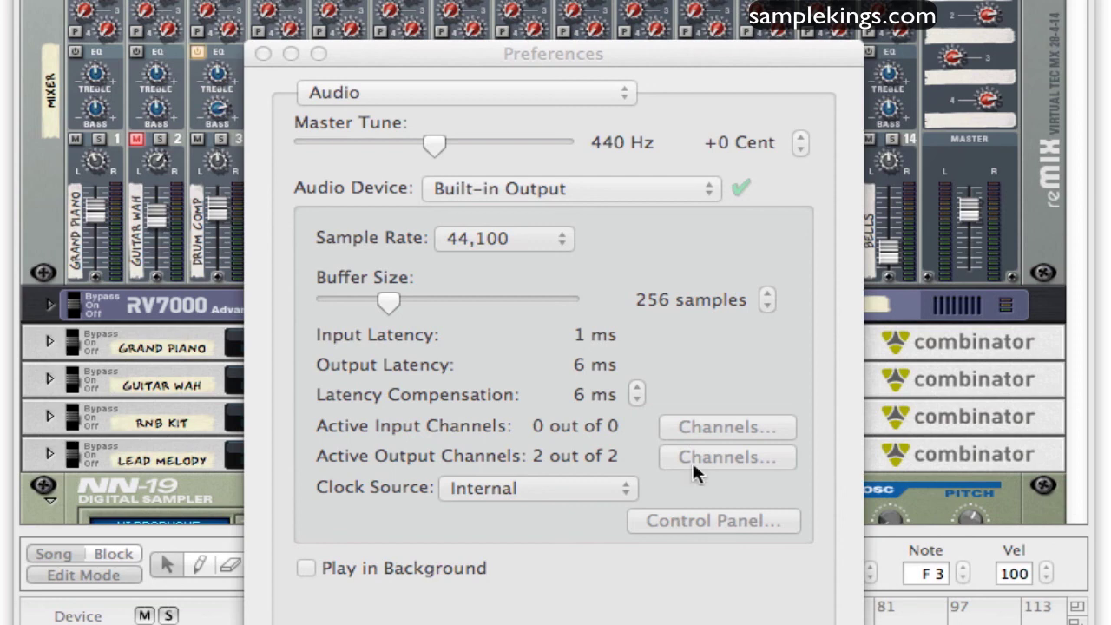
{"action": "left_click", "coordinate": [650, 69]}
{"action": "left_click", "coordinate": [704, 56]}
{"action": "left_click", "coordinate": [689, 525]}
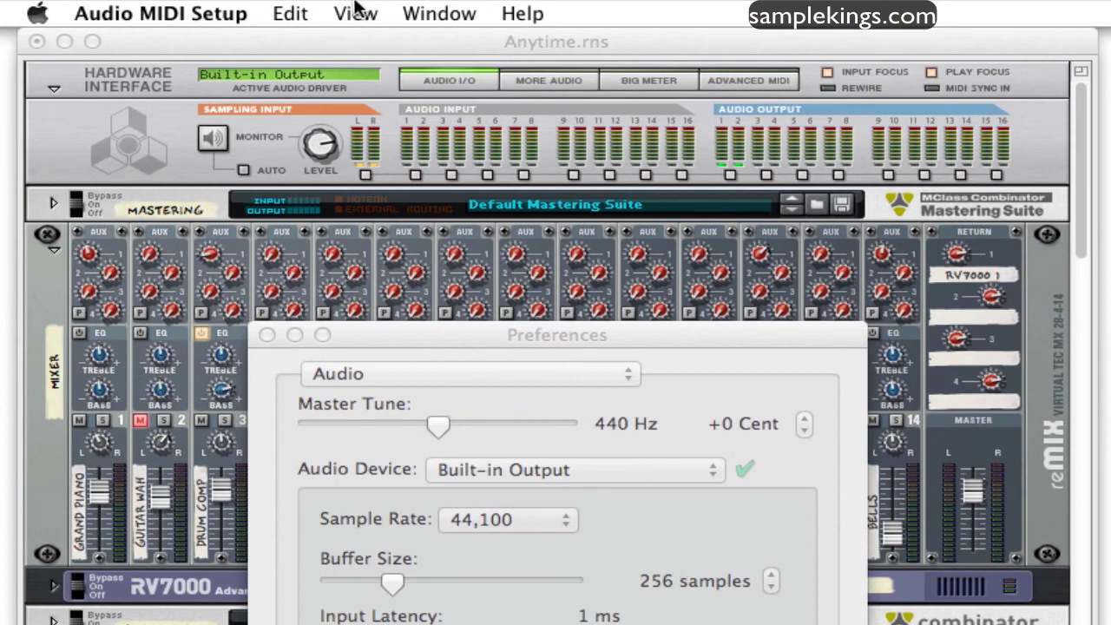
{"action": "left_click", "coordinate": [440, 15]}
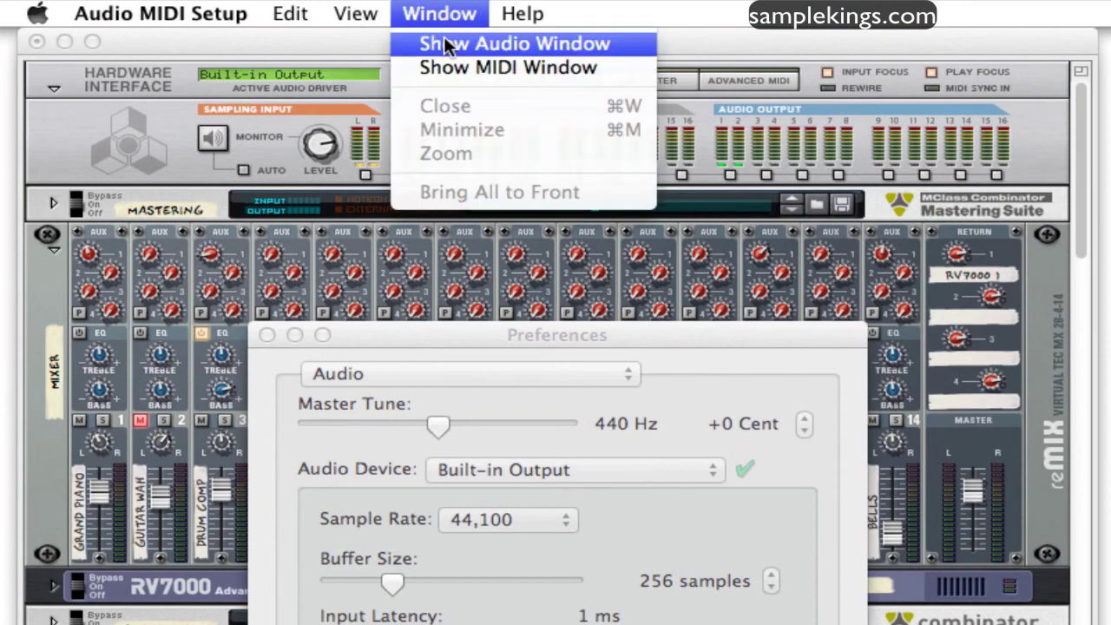
{"action": "left_click", "coordinate": [445, 44]}
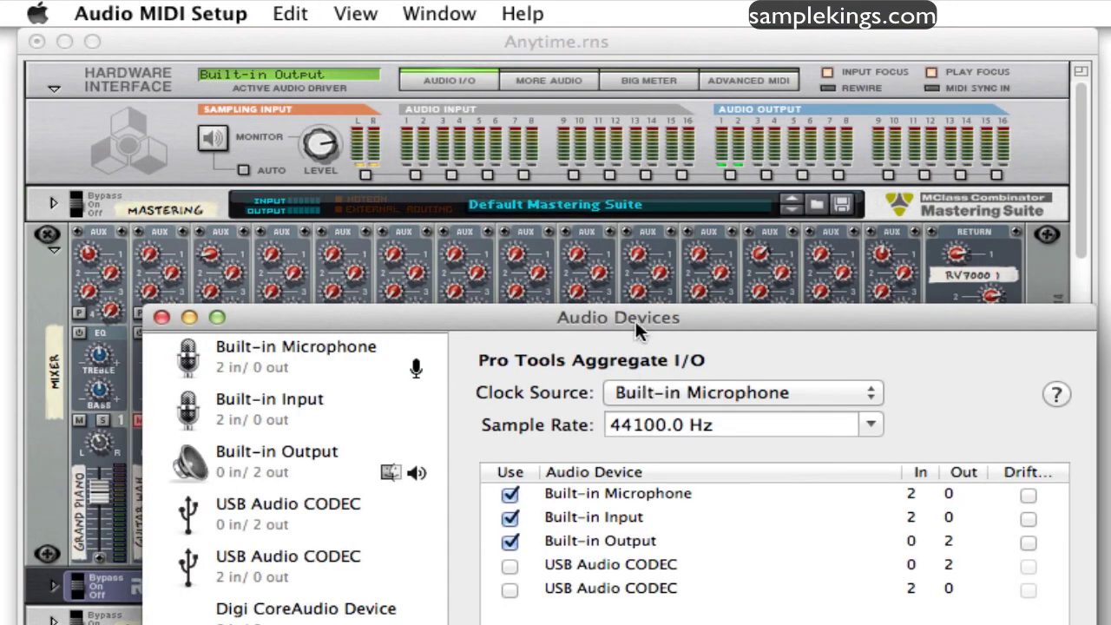
{"action": "left_click_drag", "start_coordinate": [639, 328], "coordinate": [577, 531]}
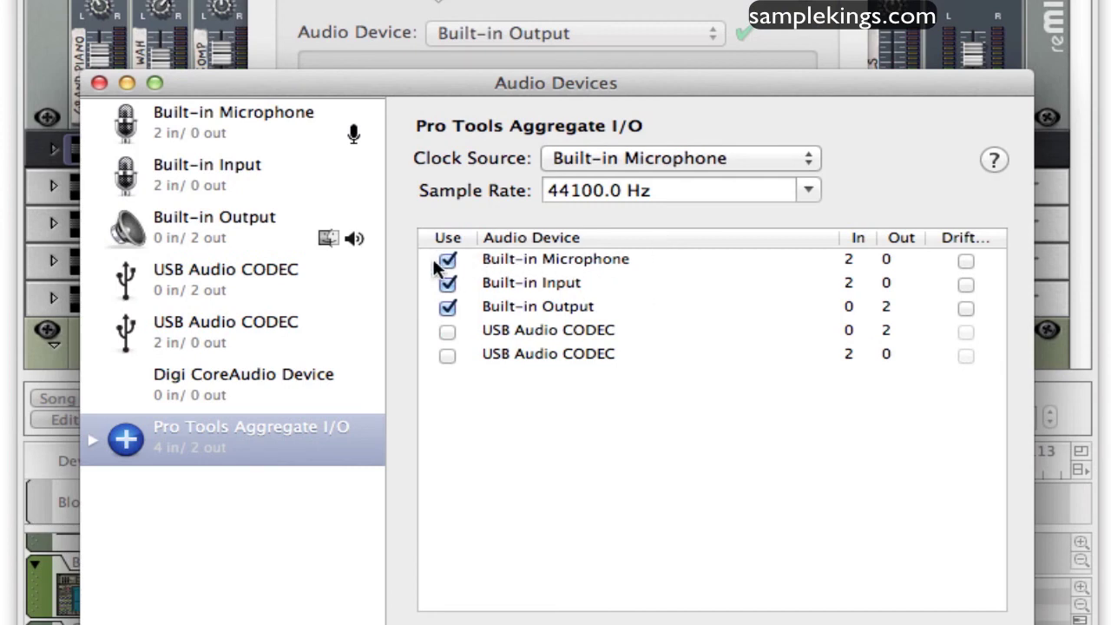
Toggle the use of Built-in Microphone and Built-in Output in Pro Tools Aggregate I/O, and close the Audio Devices window.
{"action": "left_click", "coordinate": [447, 261]}
{"action": "left_click", "coordinate": [448, 308]}
{"action": "left_click", "coordinate": [99, 83]}
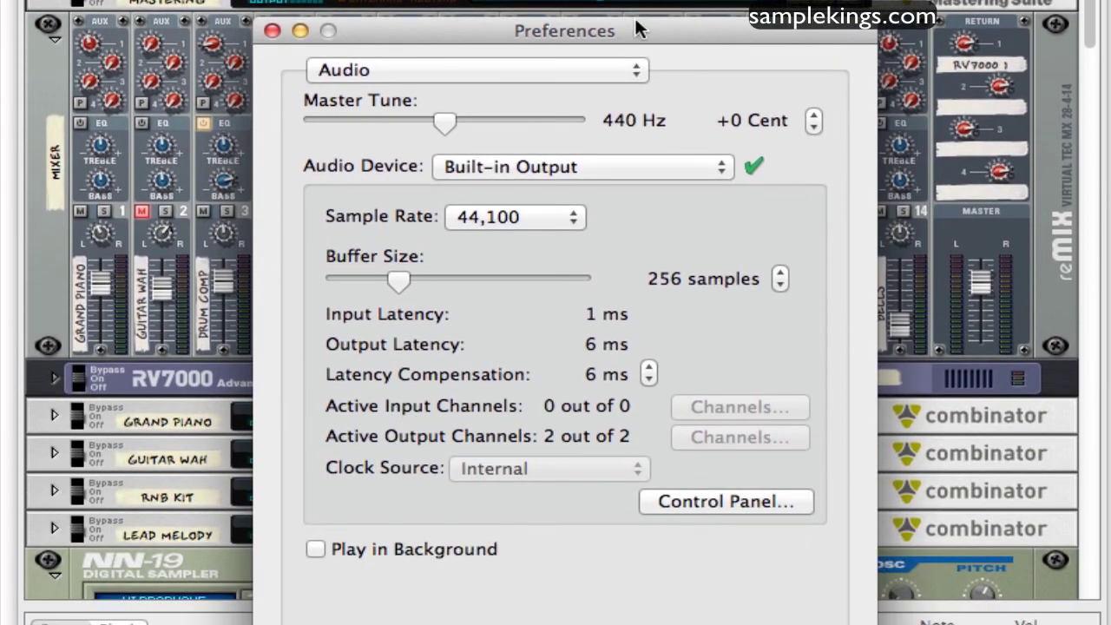
Auto-detect the attached keyboards and control surfaces, and select the M-Audio Axiom Pro 61.
{"action": "left_click", "coordinate": [624, 70]}
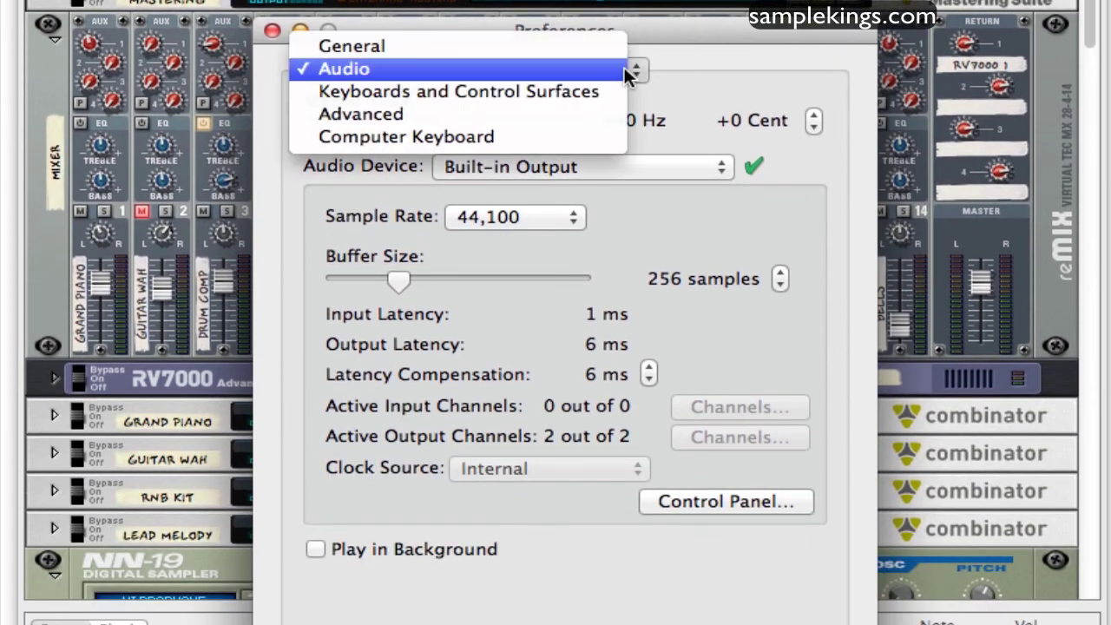
{"action": "left_click", "coordinate": [616, 85]}
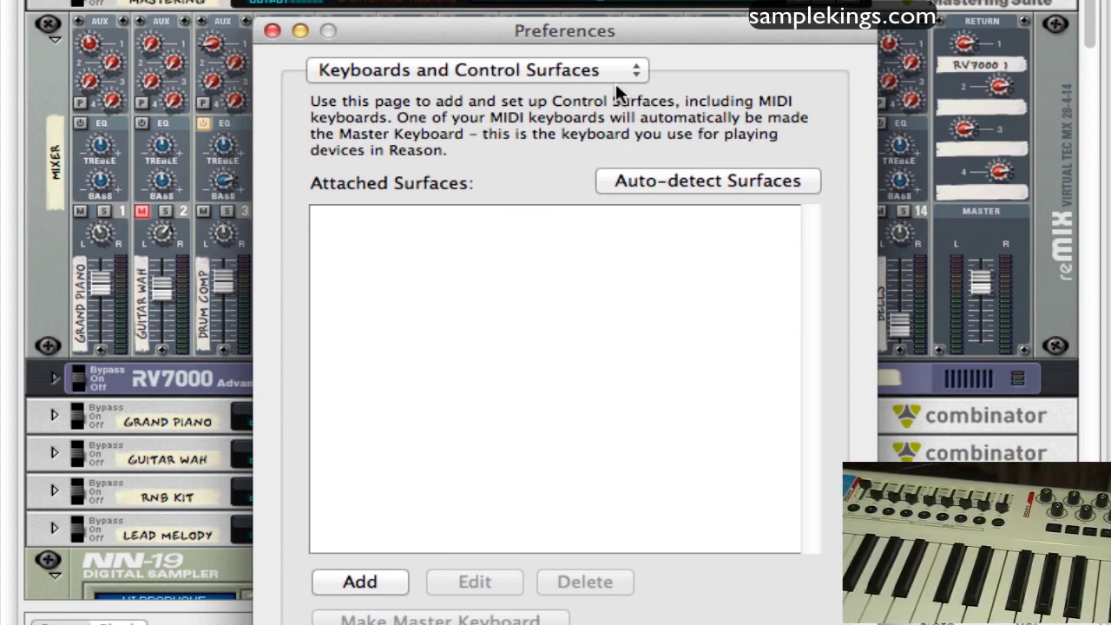
{"action": "left_click", "coordinate": [682, 183]}
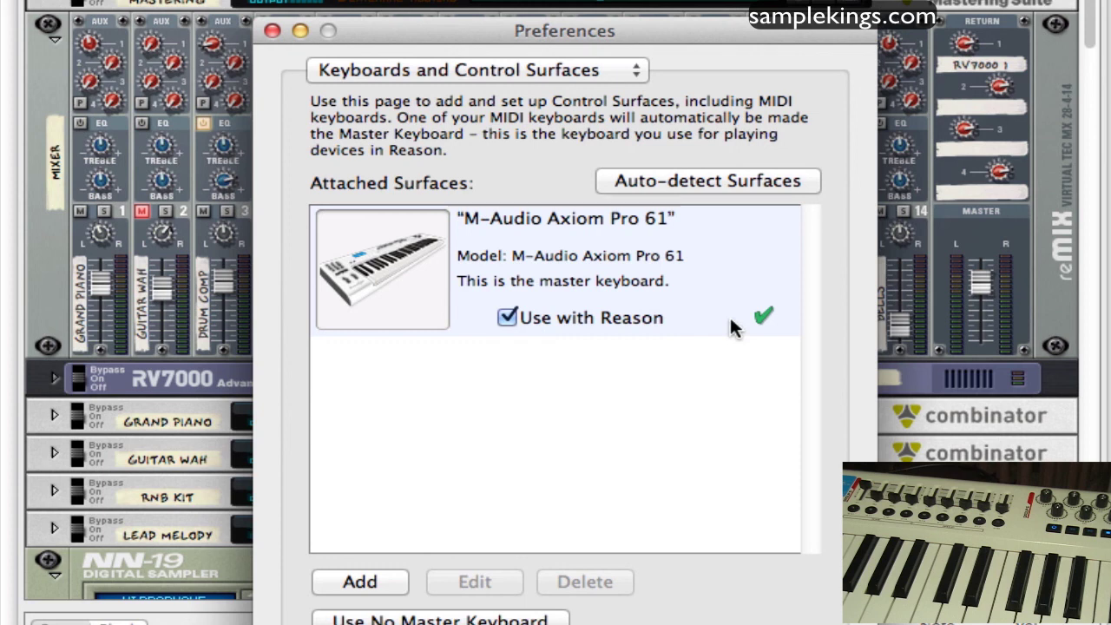
{"action": "left_click", "coordinate": [693, 252]}
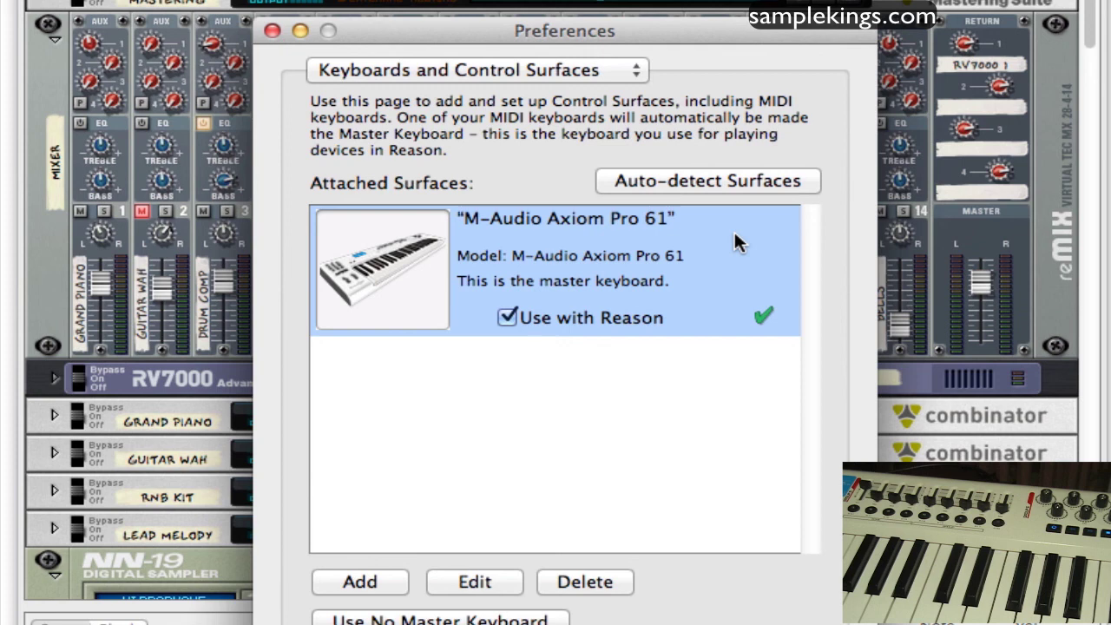
Try adding an Akai MPK49 control surface manually, view its in-port choices, and cancel the addition.
{"action": "left_click", "coordinate": [345, 590]}
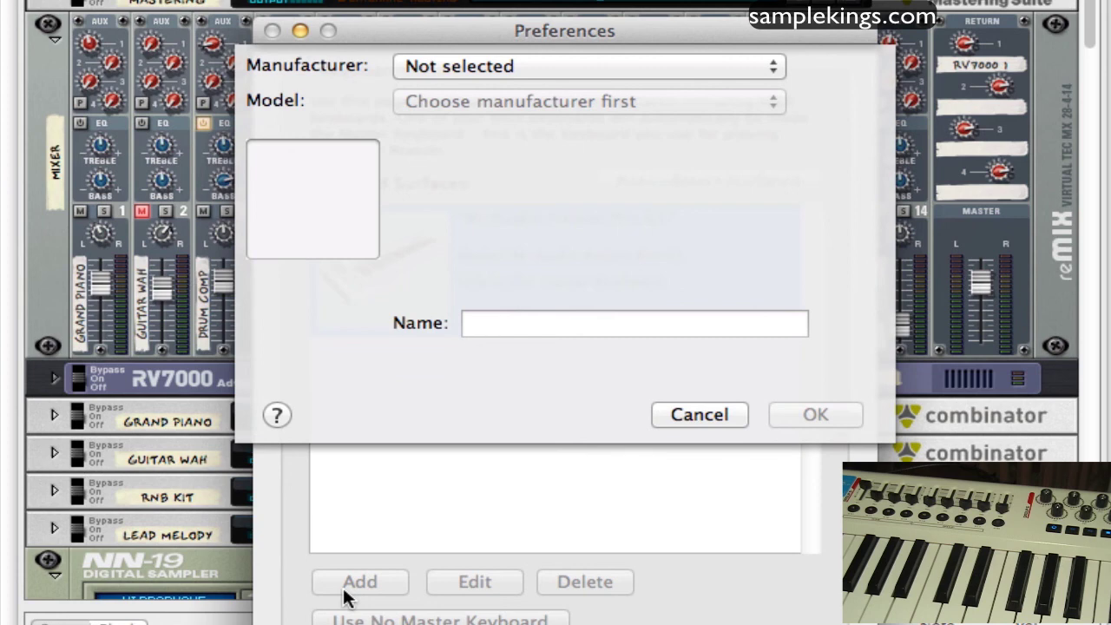
{"action": "left_click", "coordinate": [773, 67]}
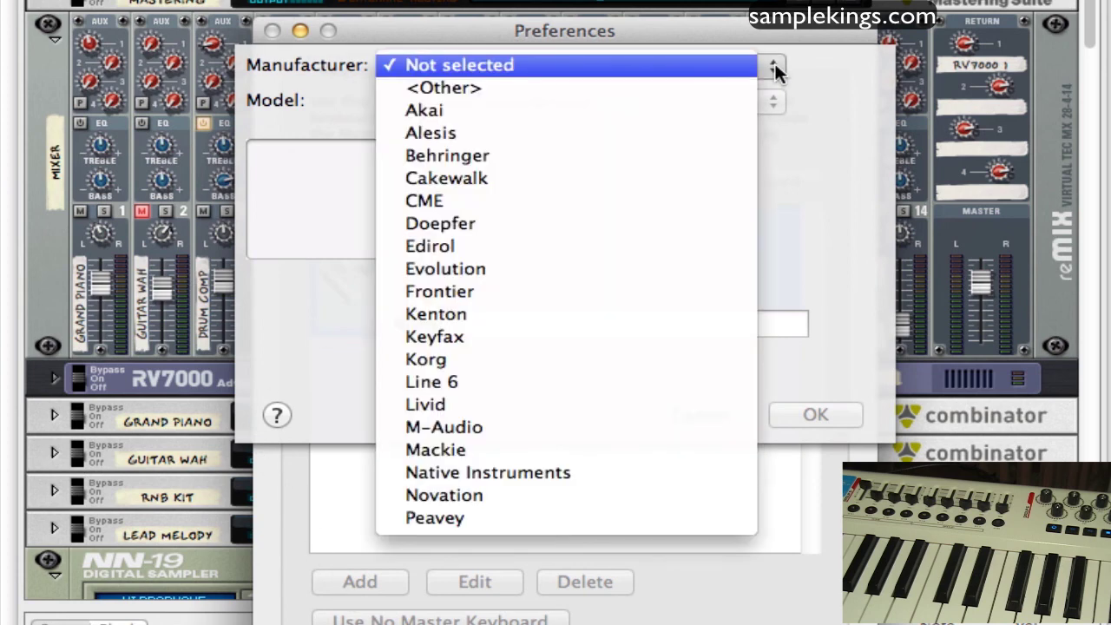
{"action": "left_click", "coordinate": [738, 110]}
{"action": "left_click", "coordinate": [767, 104]}
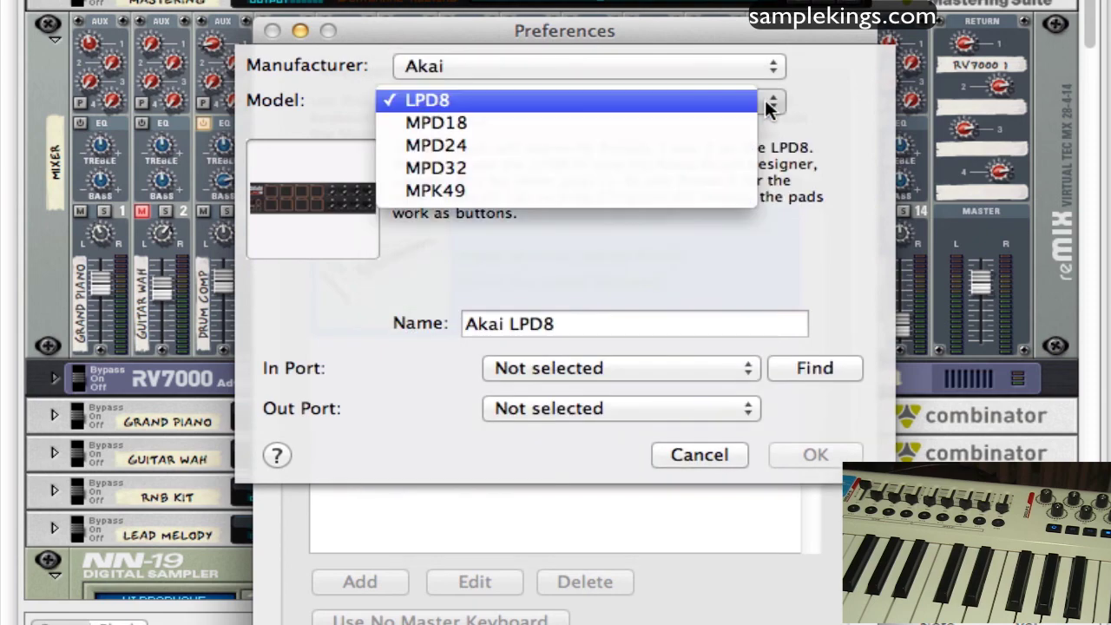
{"action": "left_click", "coordinate": [701, 191]}
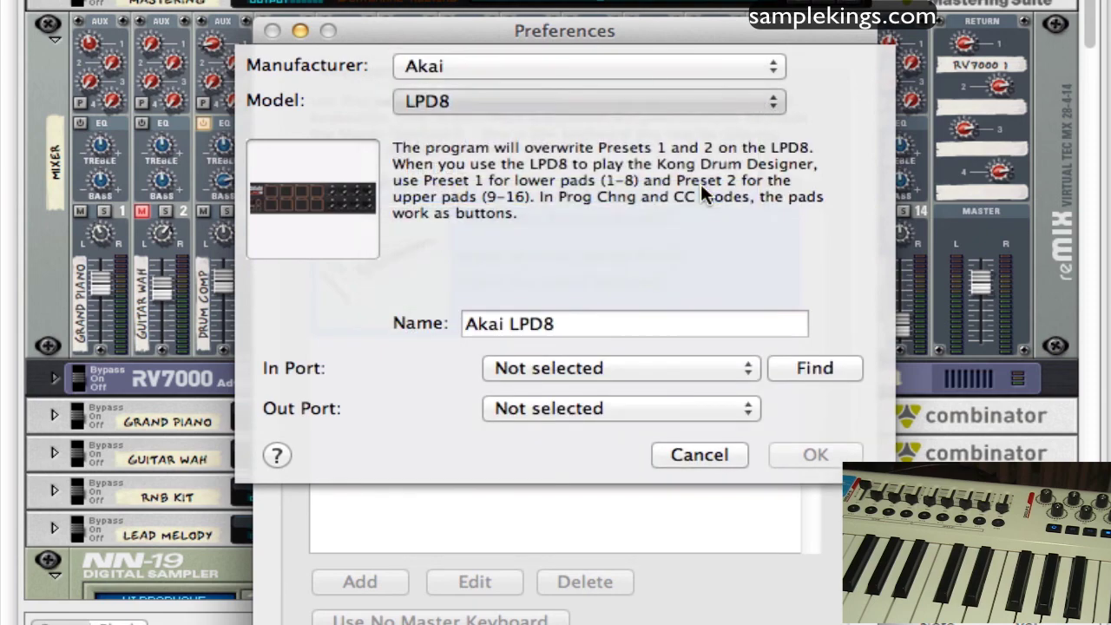
{"action": "left_click", "coordinate": [750, 371]}
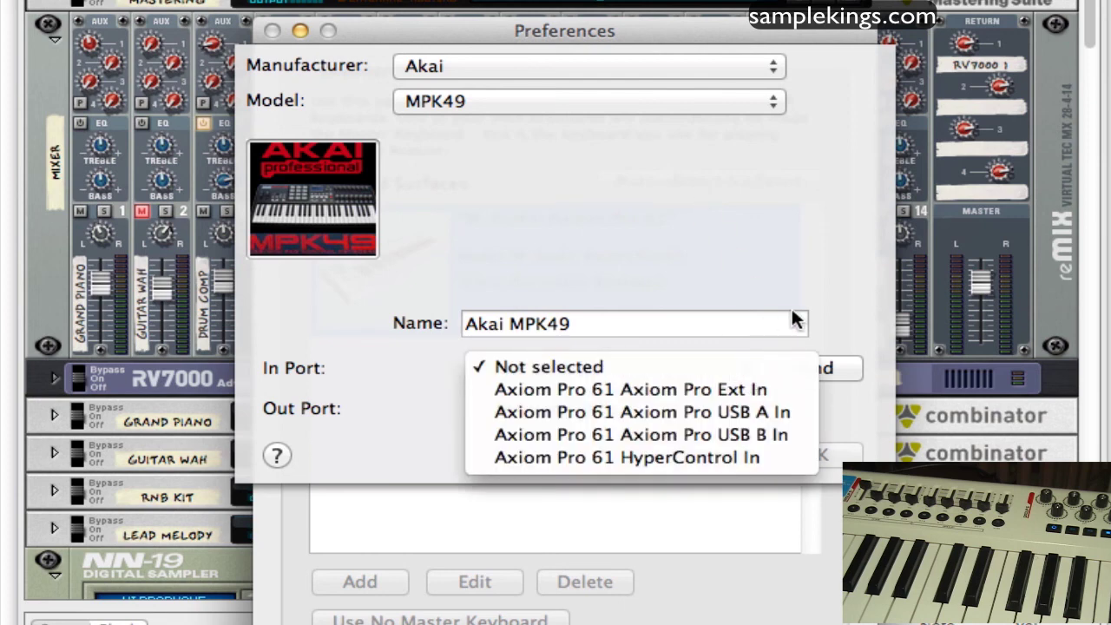
{"action": "left_click", "coordinate": [810, 256]}
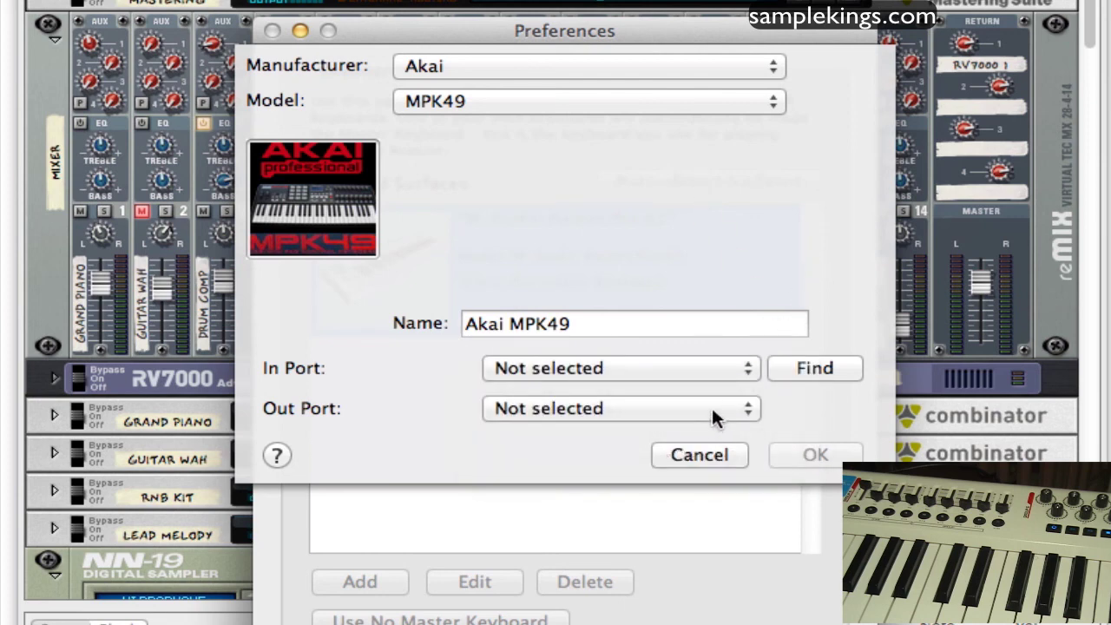
{"action": "left_click", "coordinate": [705, 455]}
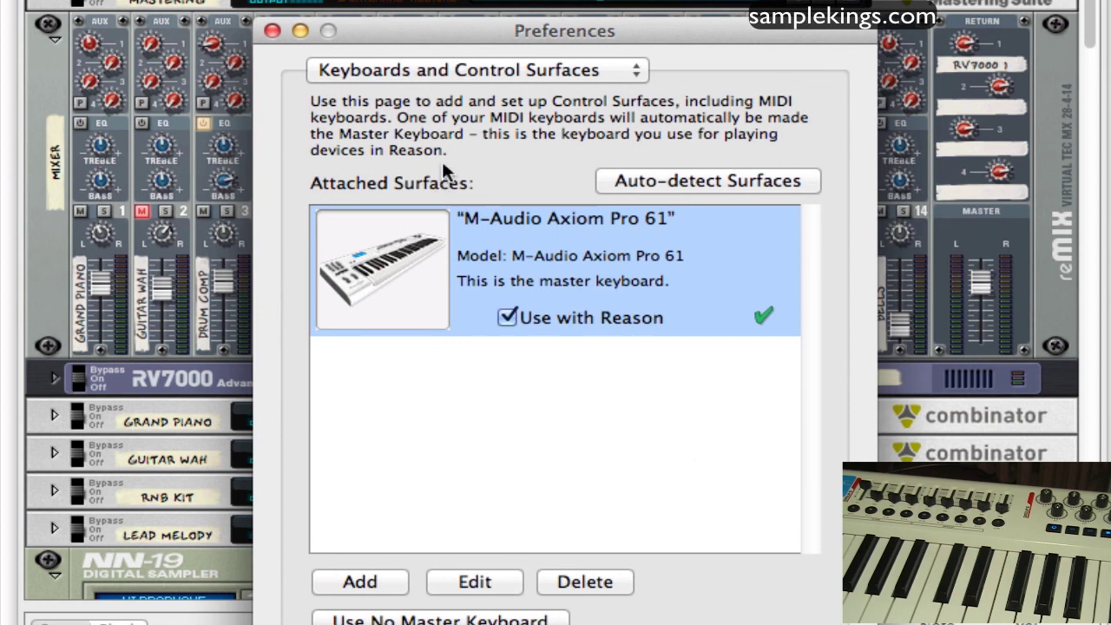
In the Advanced preferences, set external control Bus A to Axiom Pro Ext In and Bus B to Axiom Pro USB A In.
{"action": "left_click", "coordinate": [634, 70]}
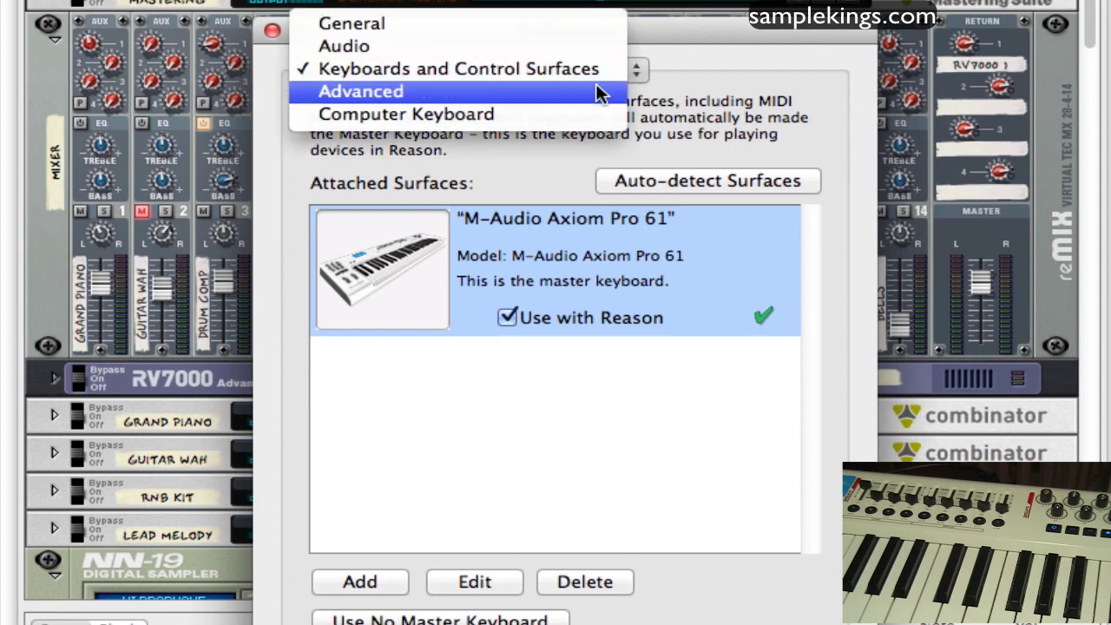
{"action": "left_click", "coordinate": [597, 91]}
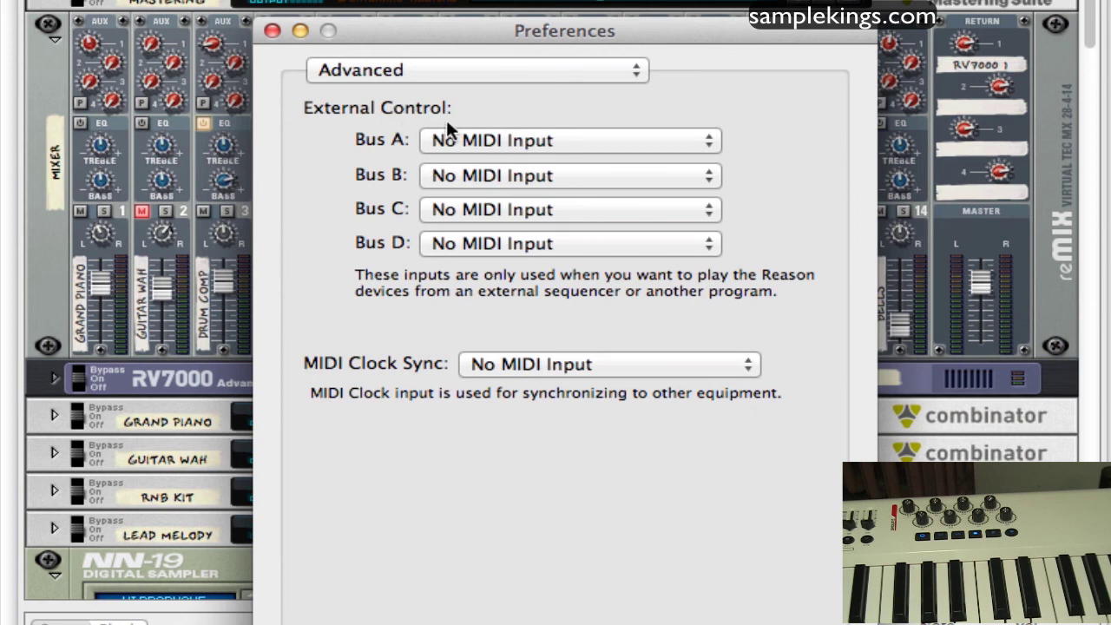
{"action": "left_click", "coordinate": [701, 145]}
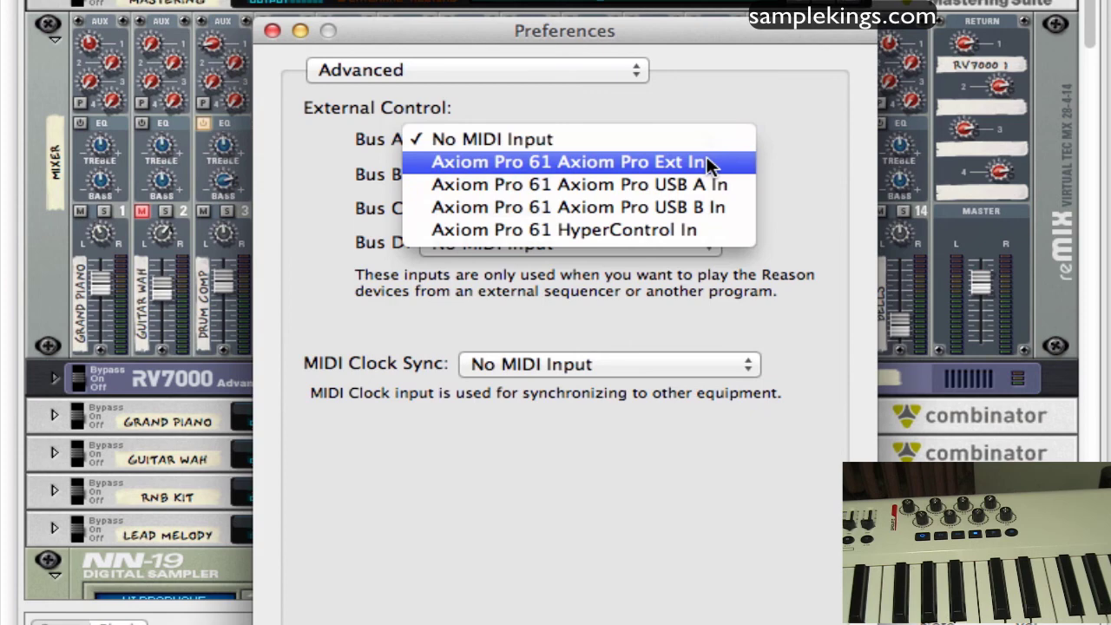
{"action": "left_click", "coordinate": [707, 163]}
{"action": "left_click", "coordinate": [703, 178]}
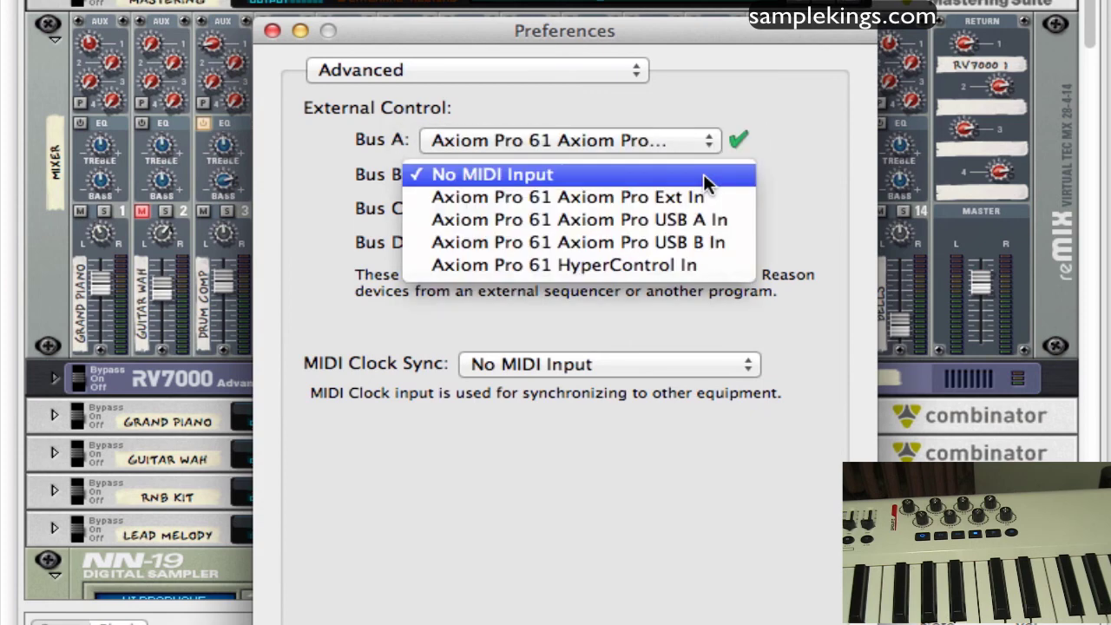
{"action": "left_click", "coordinate": [704, 220]}
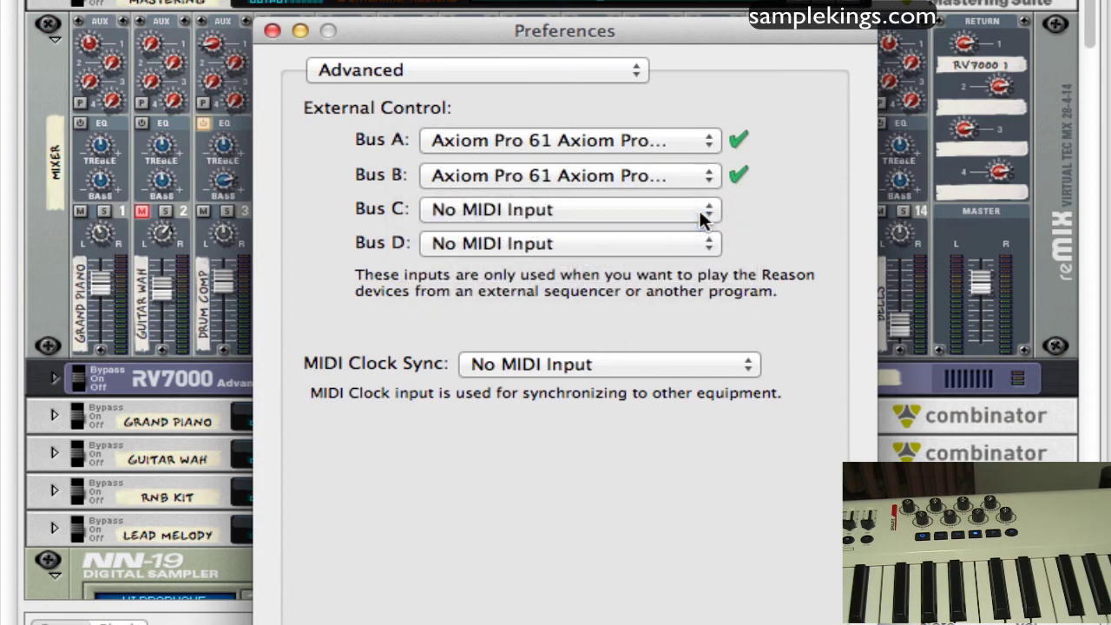
Set external control Bus C to Axiom Pro USB B In and Bus D to Axiom Pro 61 HyperControl In.
{"action": "left_click", "coordinate": [700, 211]}
{"action": "left_click", "coordinate": [678, 276]}
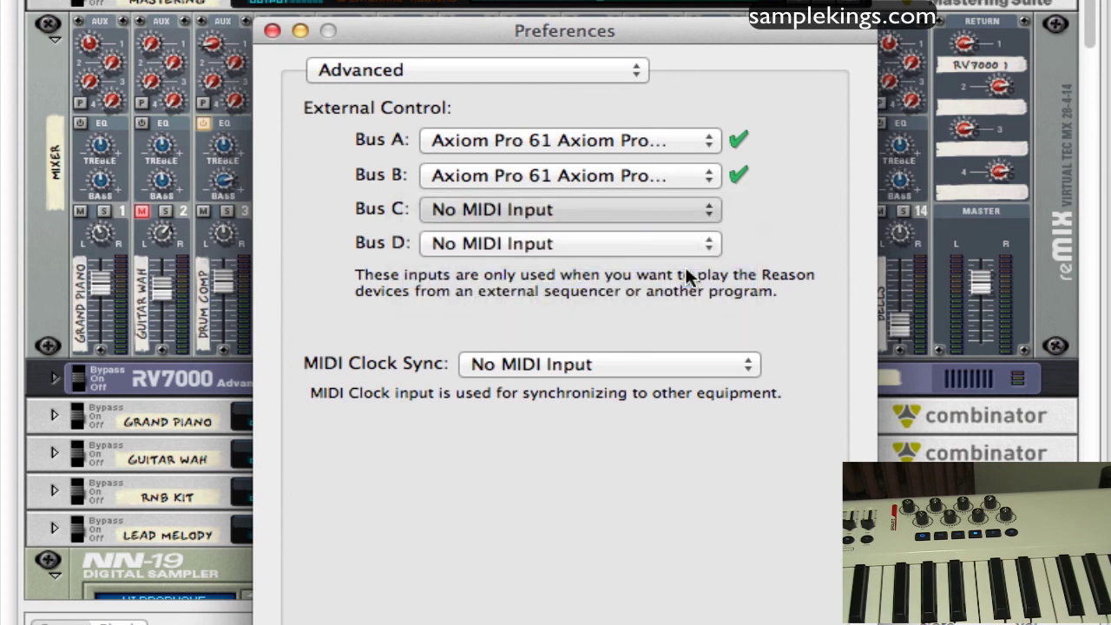
{"action": "left_click", "coordinate": [681, 243]}
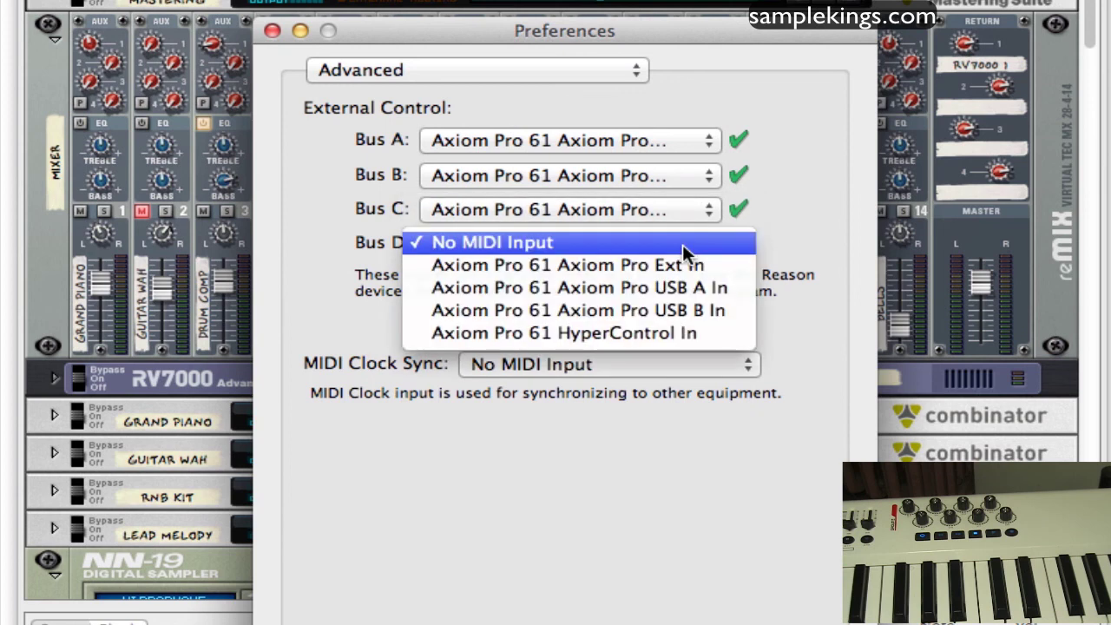
{"action": "left_click", "coordinate": [661, 334]}
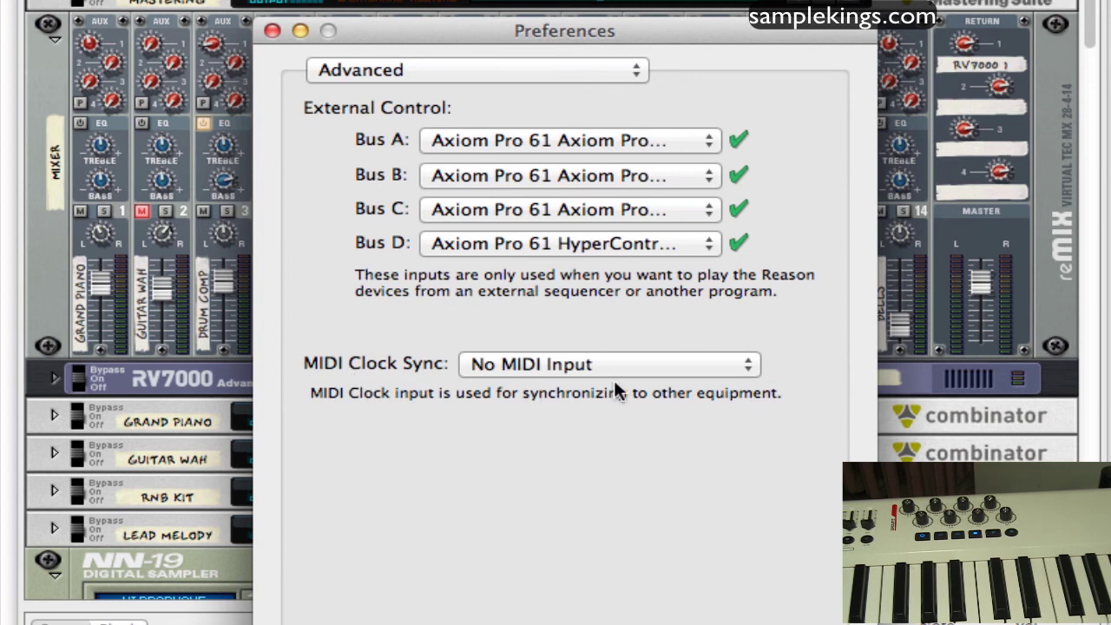
Set the MIDI Clock Sync input to Axiom Pro 61 HyperControl In.
{"action": "left_click", "coordinate": [731, 371]}
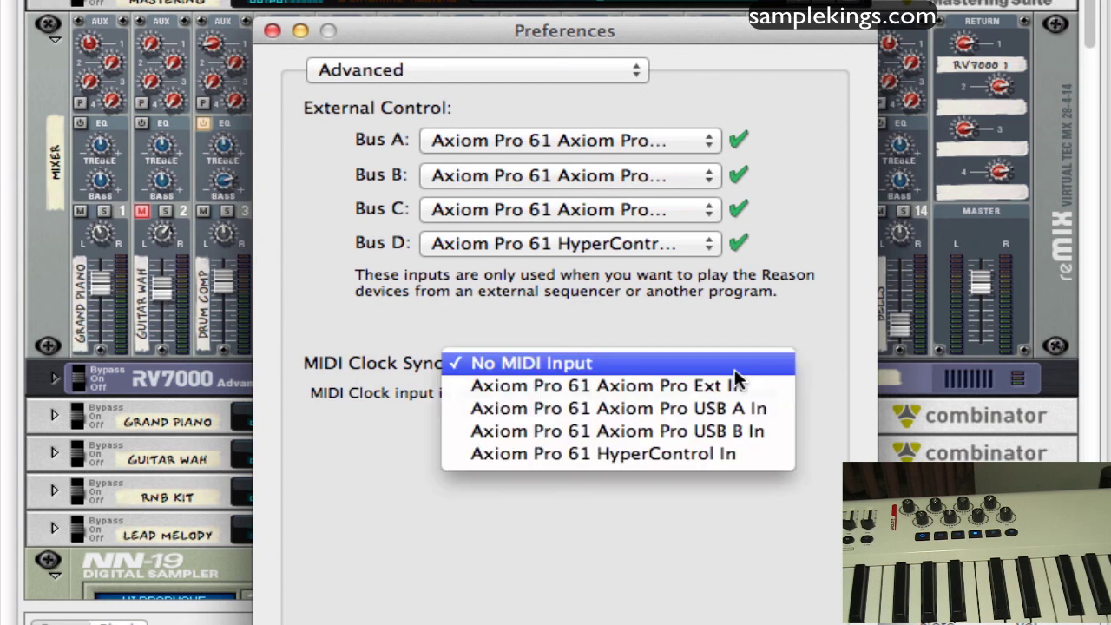
{"action": "left_click", "coordinate": [701, 454]}
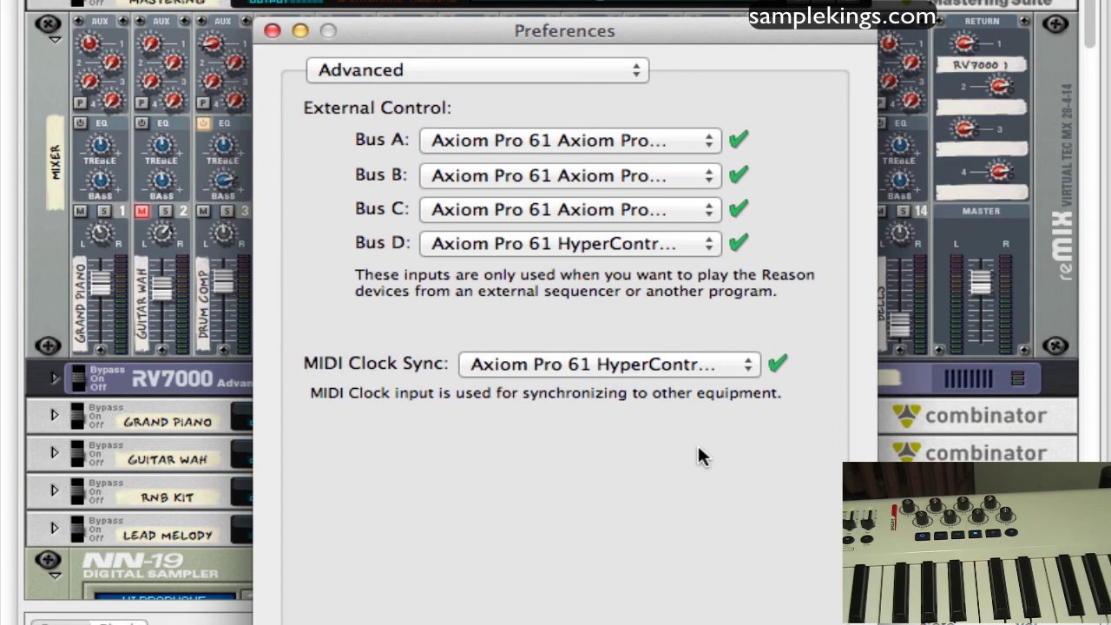